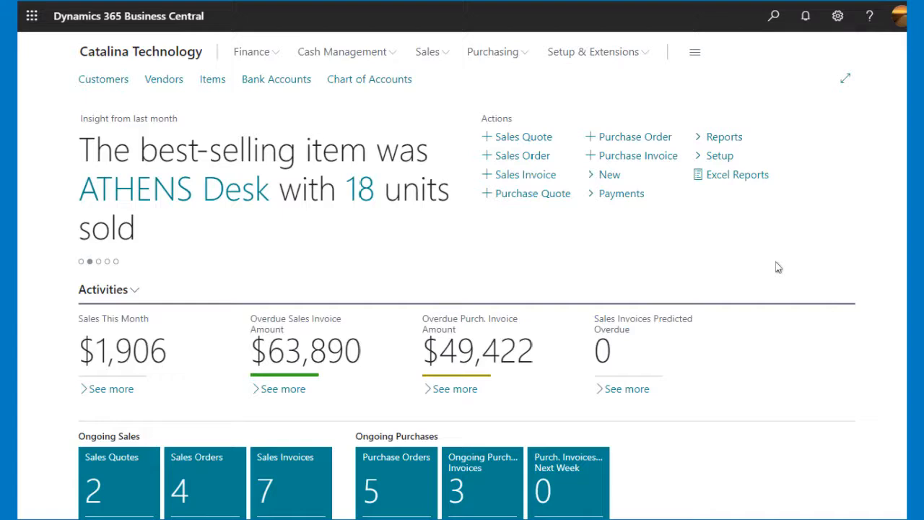
- Search for and open the Customer Ledger Entries page
click(775, 16)
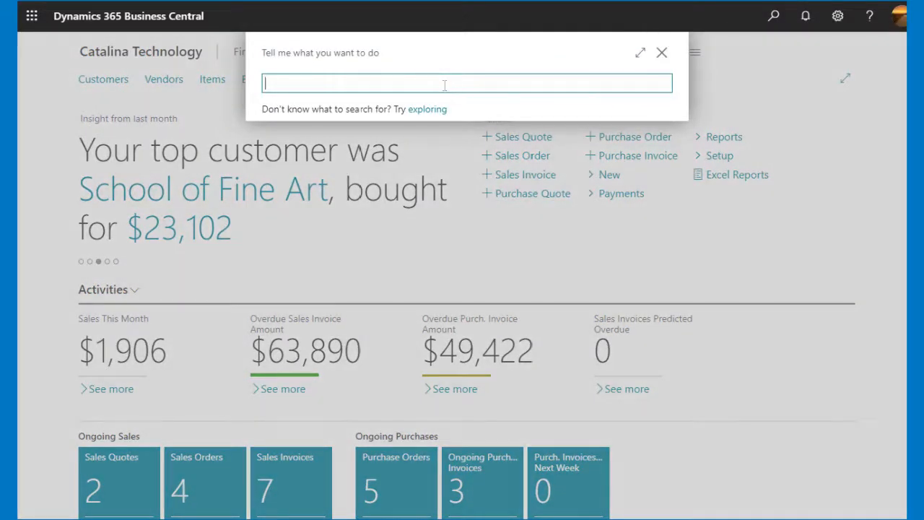
text(customer ledger entries)
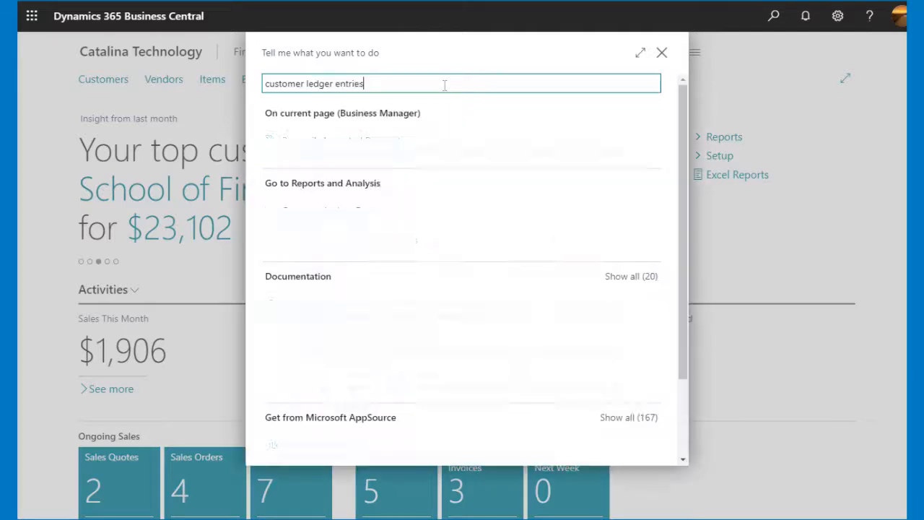
click(345, 211)
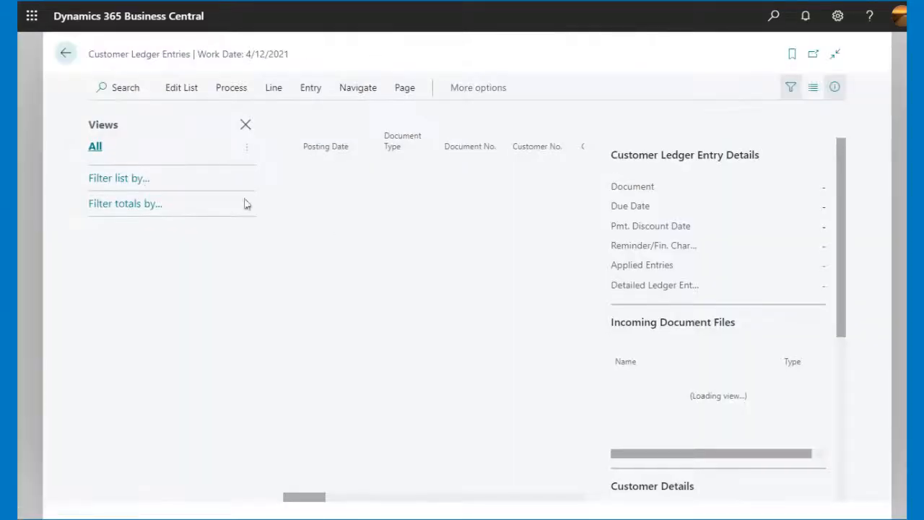
- Filter the customer ledger entries to the Document Type Invoice
click(94, 179)
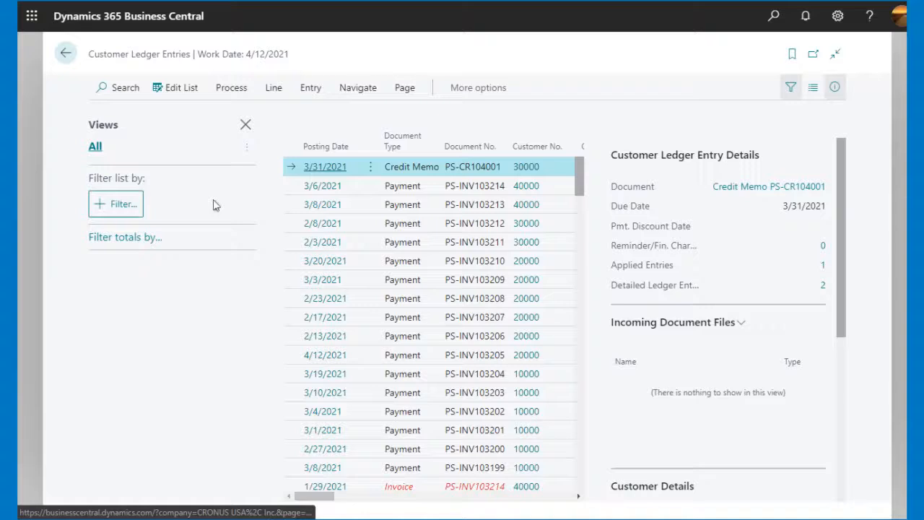
click(123, 204)
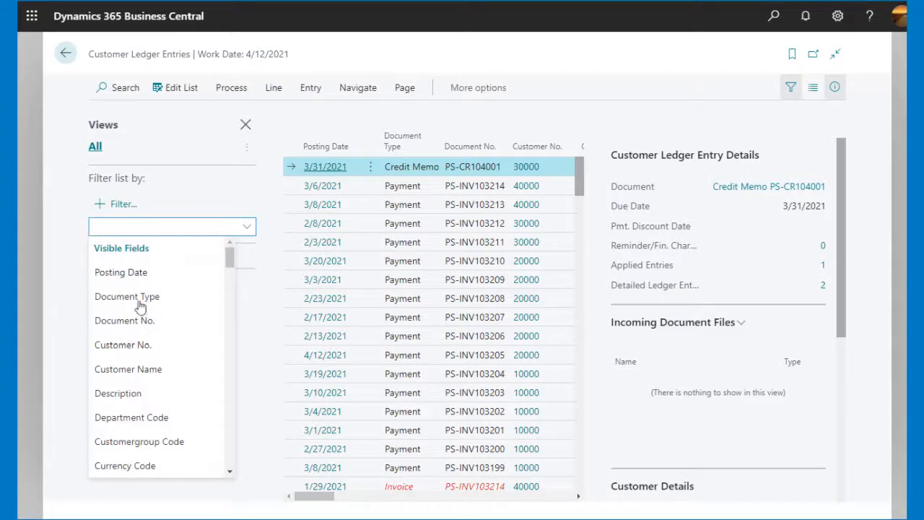
click(140, 306)
click(213, 215)
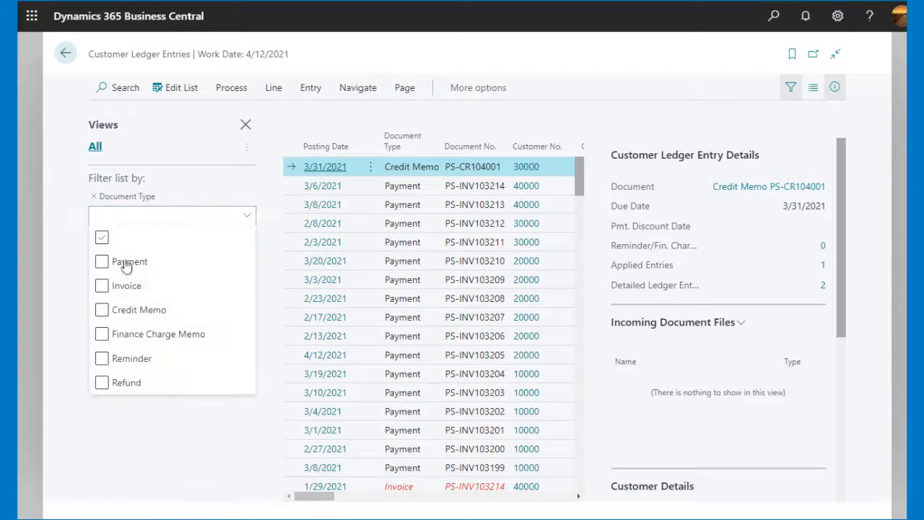
click(117, 288)
click(124, 462)
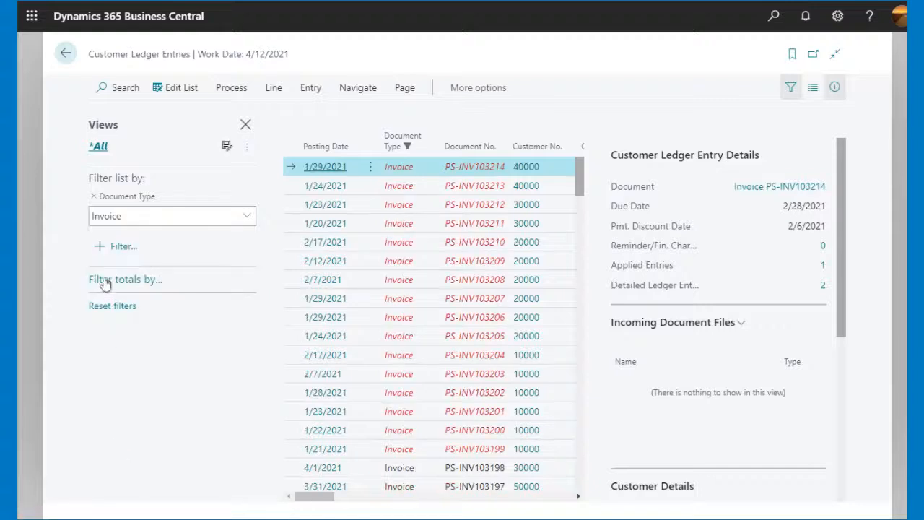
- Add a Remaining Amount filter of <>0 to the ledger entry list
click(108, 249)
scroll(329, 210, down, 2)
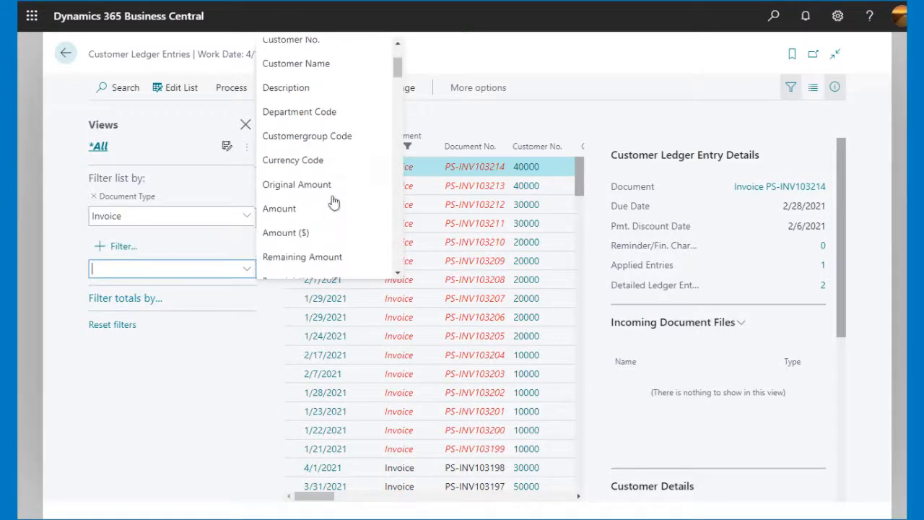
scroll(332, 202, down, 1)
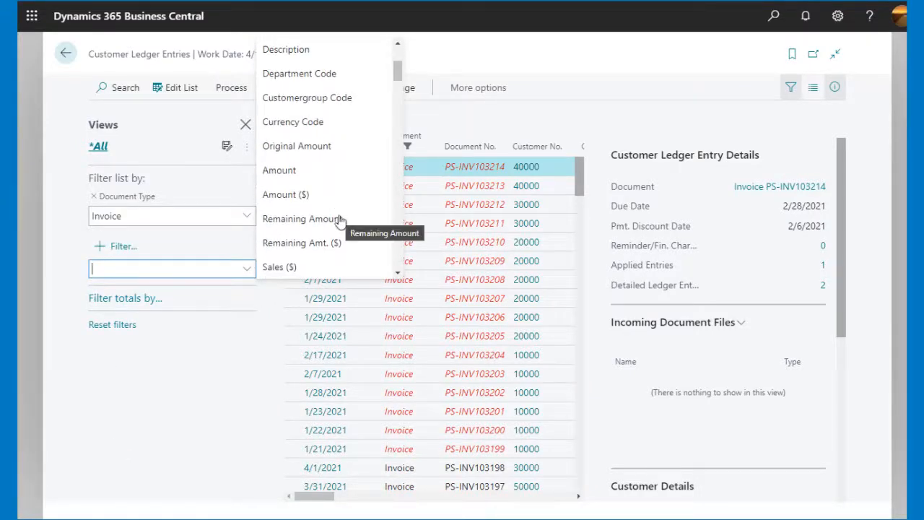
scroll(339, 220, down, 1)
click(320, 195)
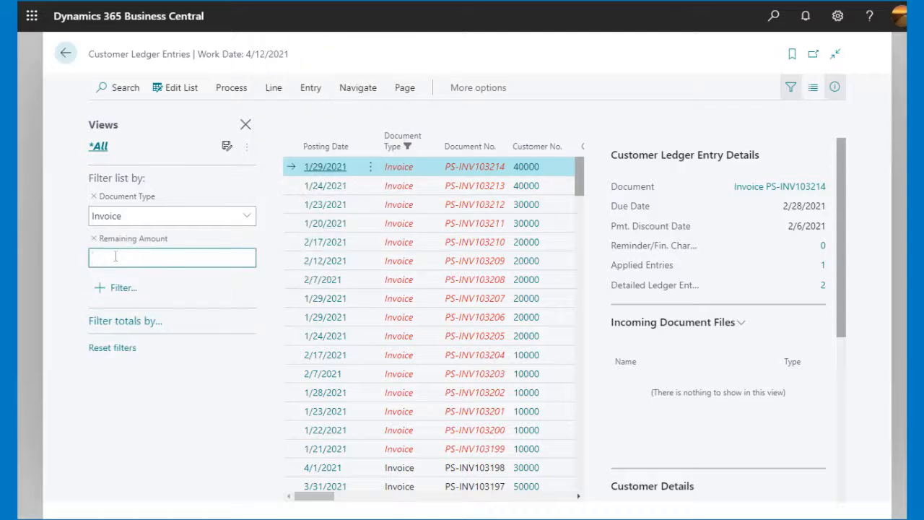
text(<>0)
click(215, 461)
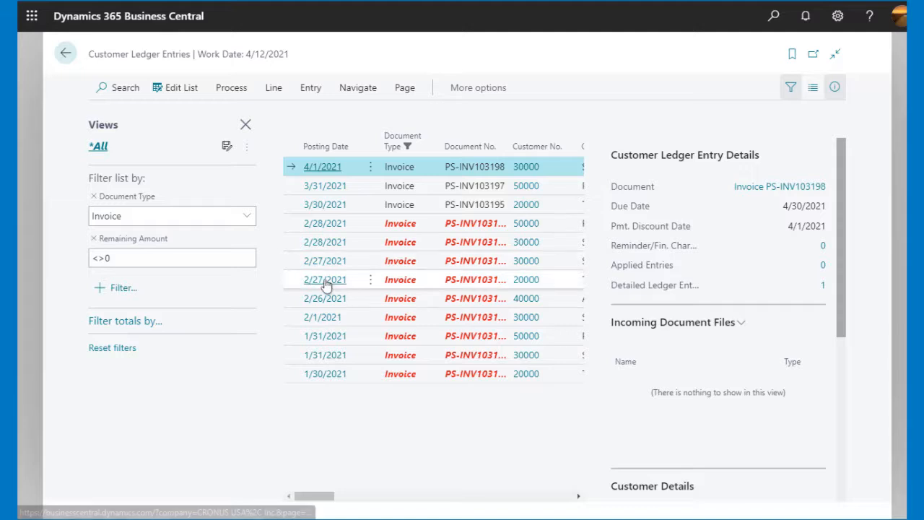
- Open the posted invoice dated 2/27/2021 for customer 20000 and copy its number PS-INV103181
click(326, 280)
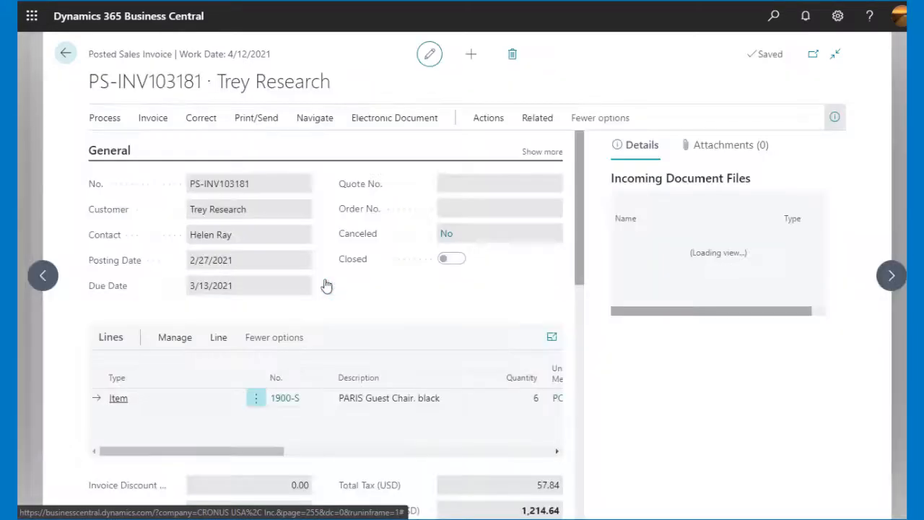
scroll(450, 437, down, 3)
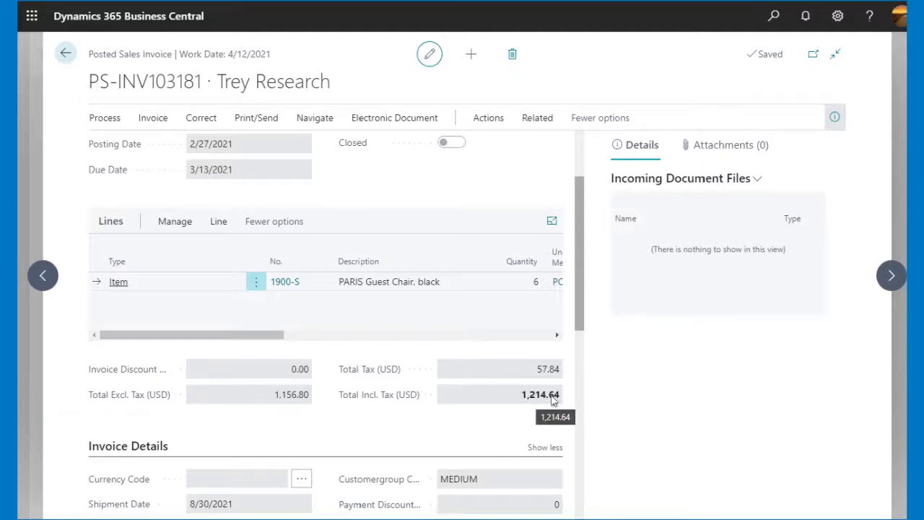
scroll(552, 401, up, 3)
scroll(554, 401, down, 3)
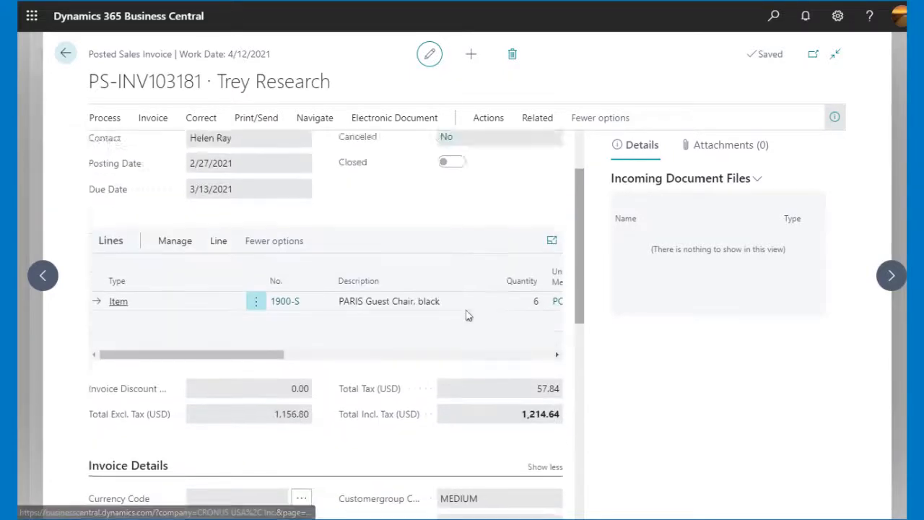
scroll(466, 313, up, 3)
drag(203, 81, 88, 81)
key(ctrl+c)
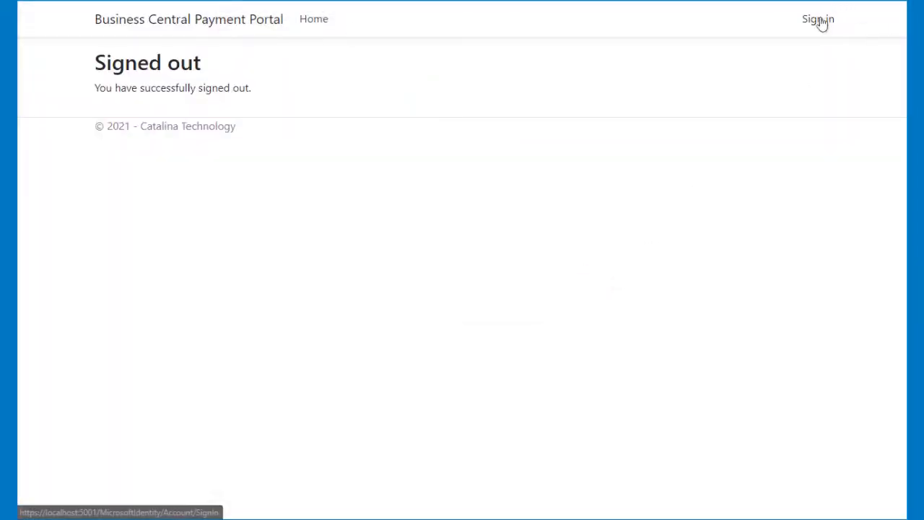
- Switch to the Business Central Payment Portal and sign in with the Microsoft work account
click(821, 20)
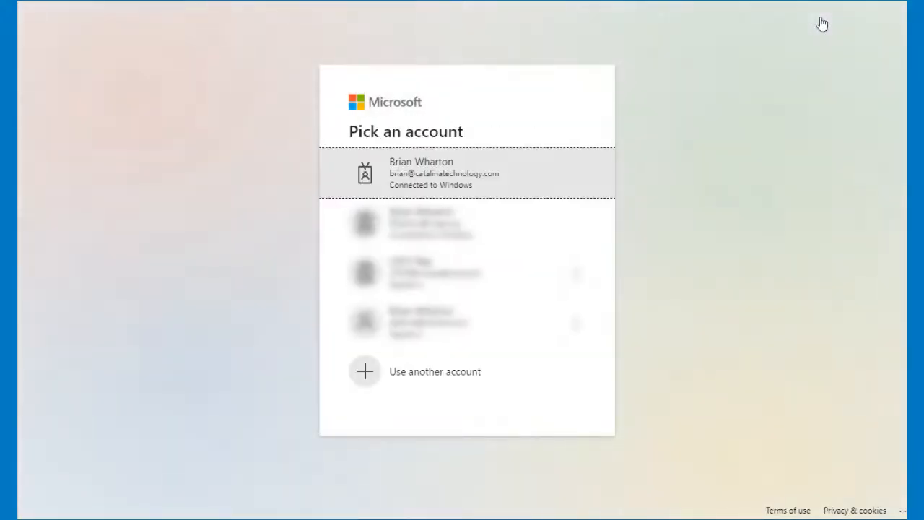
click(410, 170)
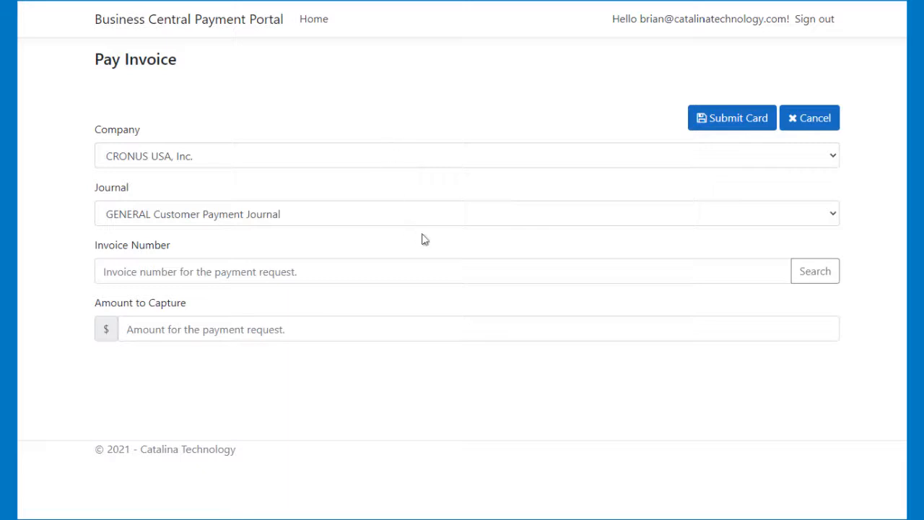
- Paste the invoice number PS-INV103181 into the Pay Invoice form and search for it
click(287, 273)
key(ctrl+v)
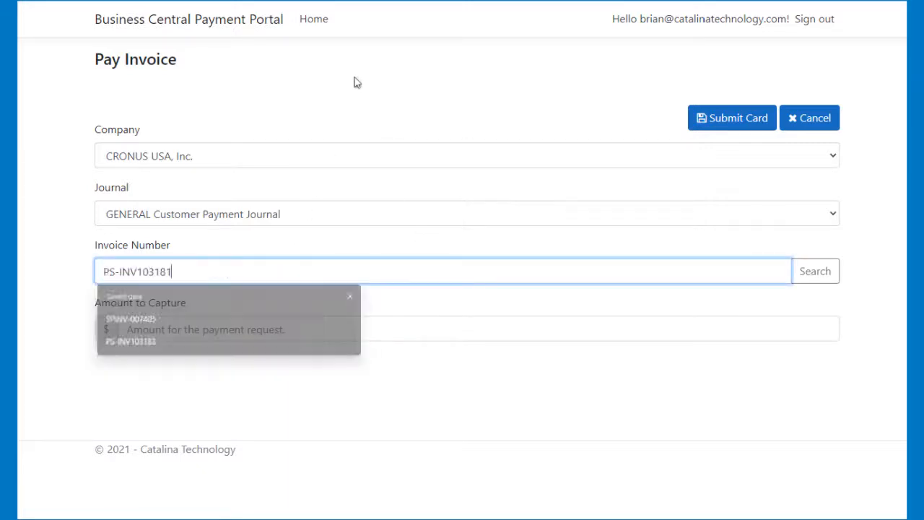
click(827, 280)
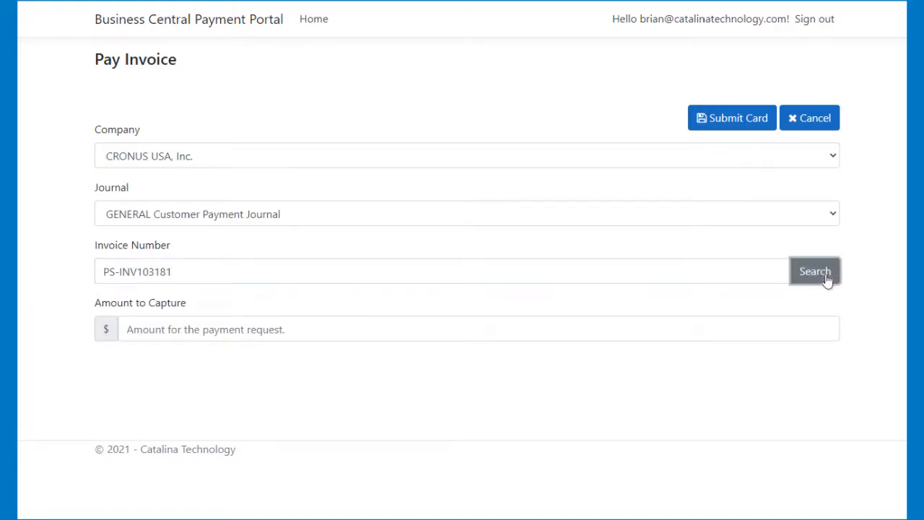
- Review the customer details and invoice field table loaded into the payment form
scroll(435, 319, down, 2)
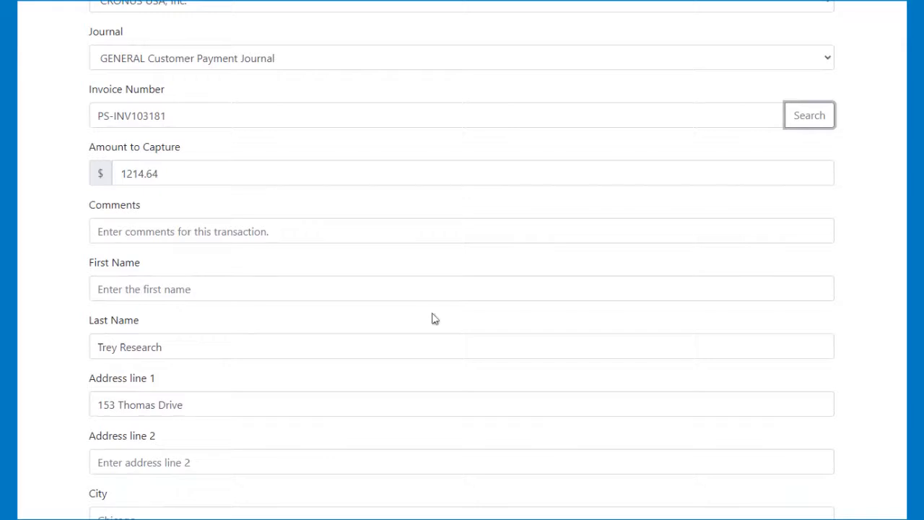
scroll(435, 319, down, 5)
scroll(435, 319, up, 2)
scroll(434, 319, down, 10)
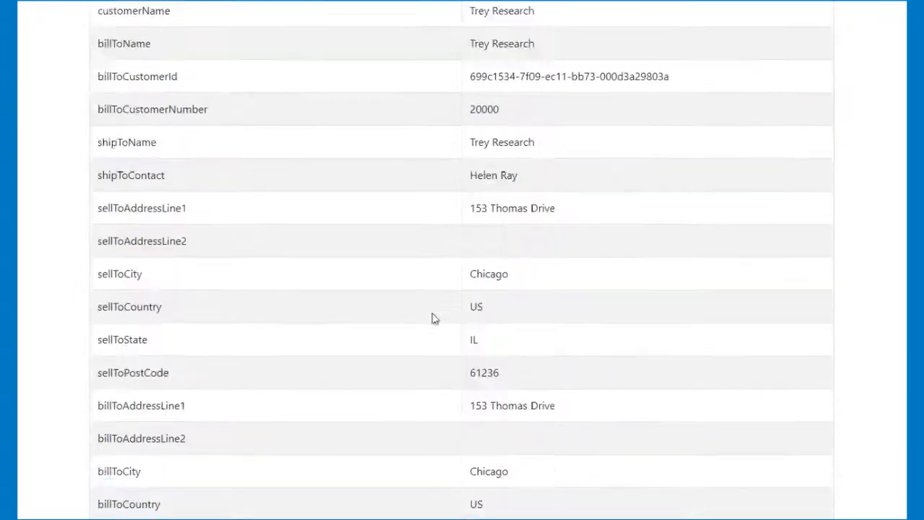
scroll(434, 319, down, 12)
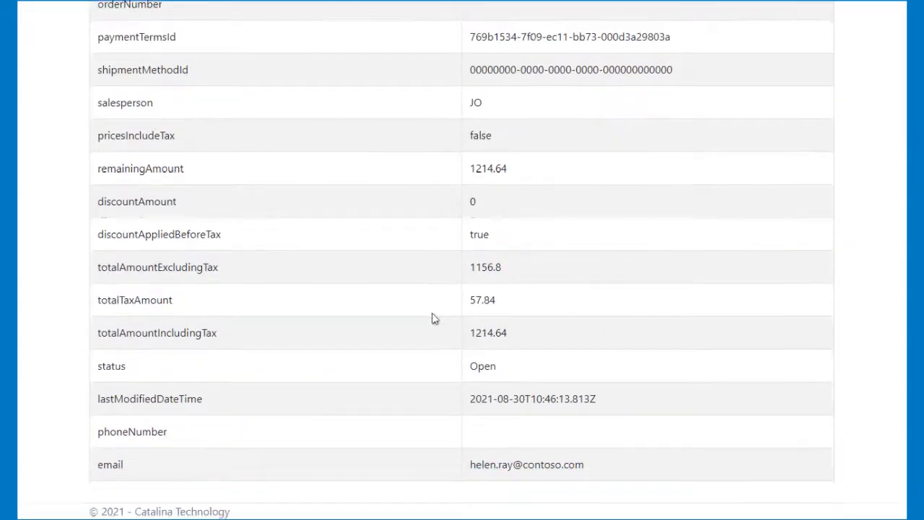
scroll(434, 318, up, 20)
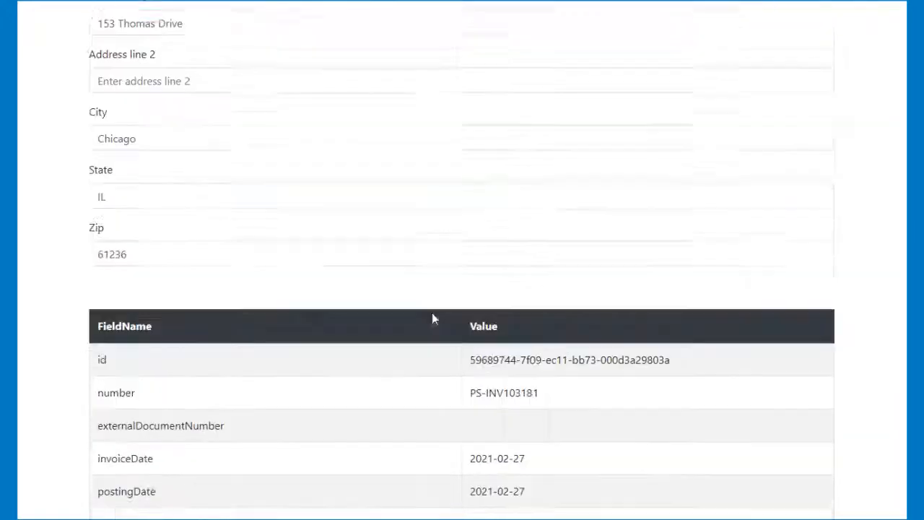
scroll(433, 318, up, 4)
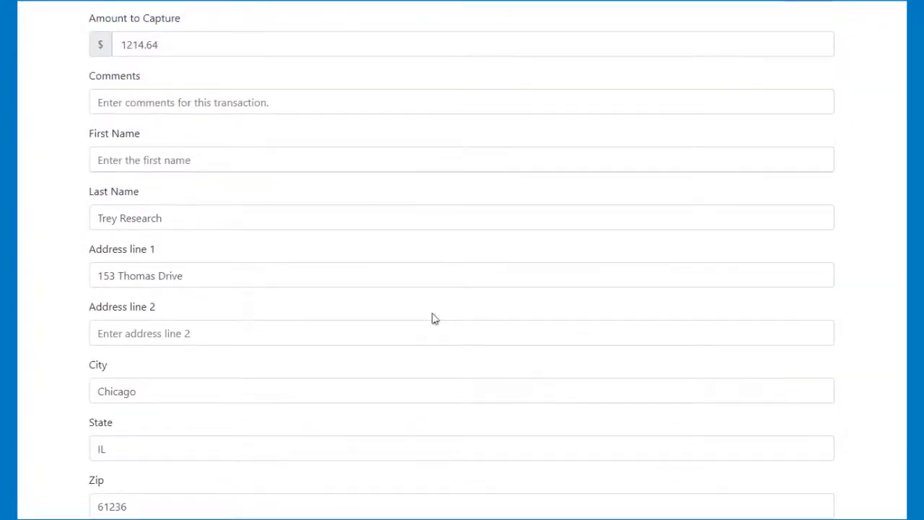
scroll(299, 188, up, 4)
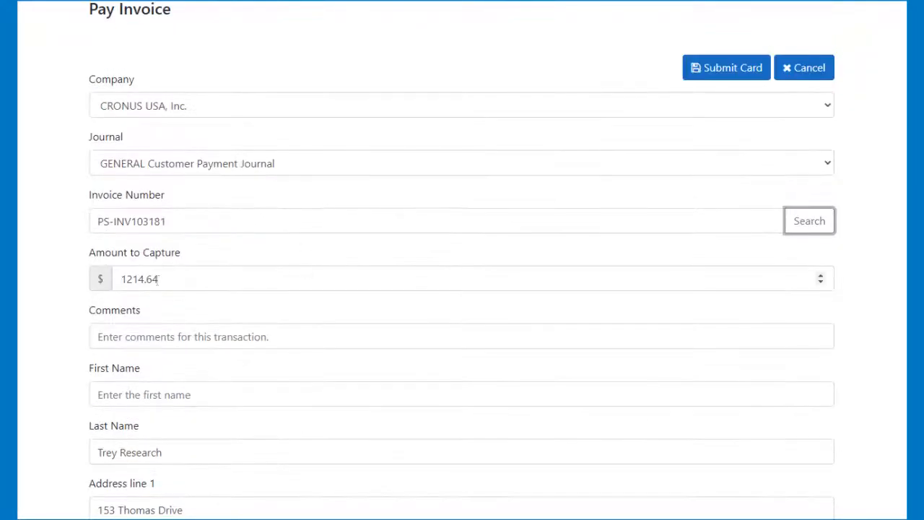
scroll(124, 295, down, 4)
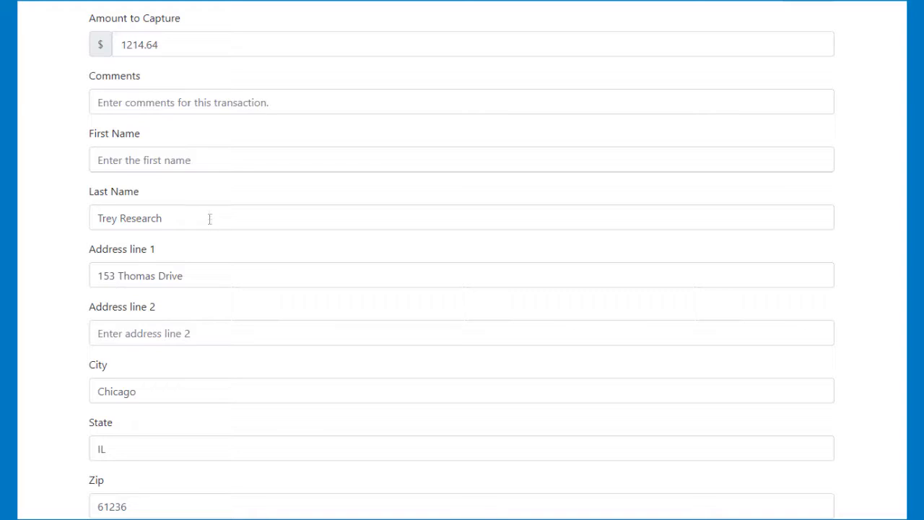
- Set the Amount to Capture to 2.23
scroll(203, 228, up, 3)
double_click(187, 279)
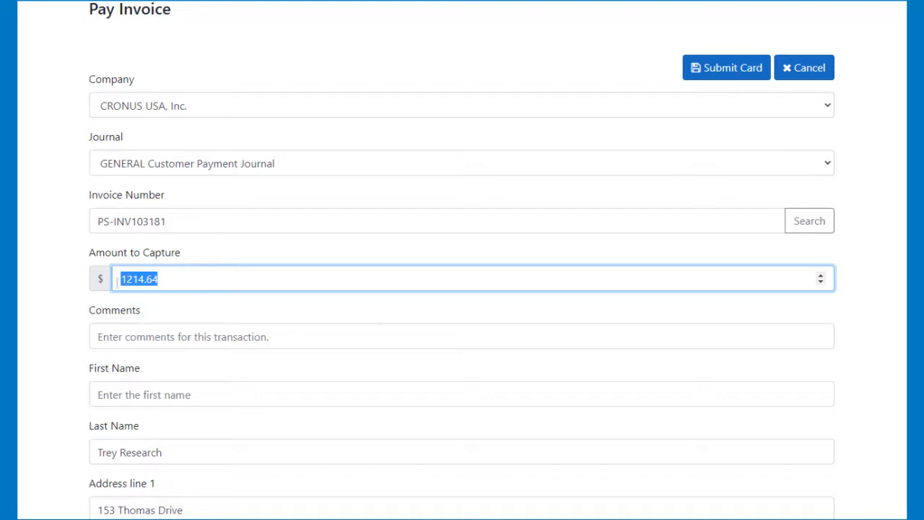
text(2.)
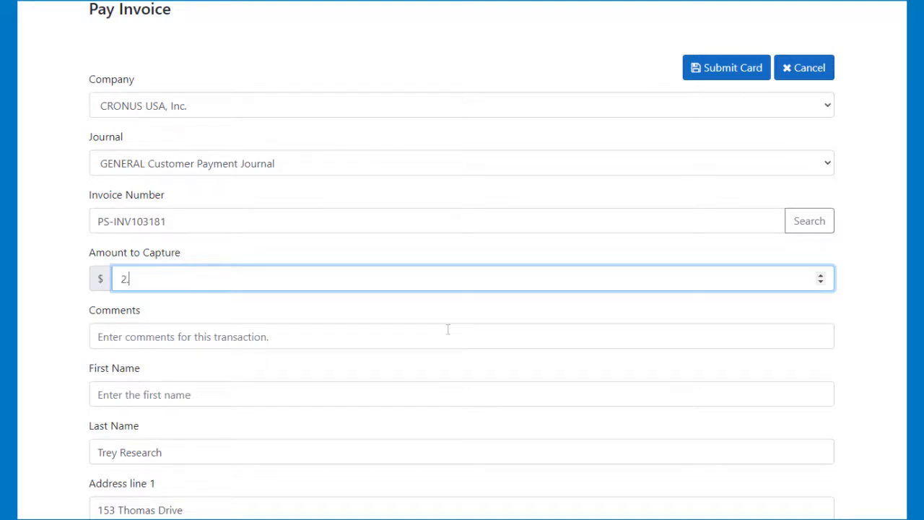
text(22)
key(BackSpace)
text(3)
- Enter the comment "a comment is here" for the transaction
scroll(844, 317, down, 2)
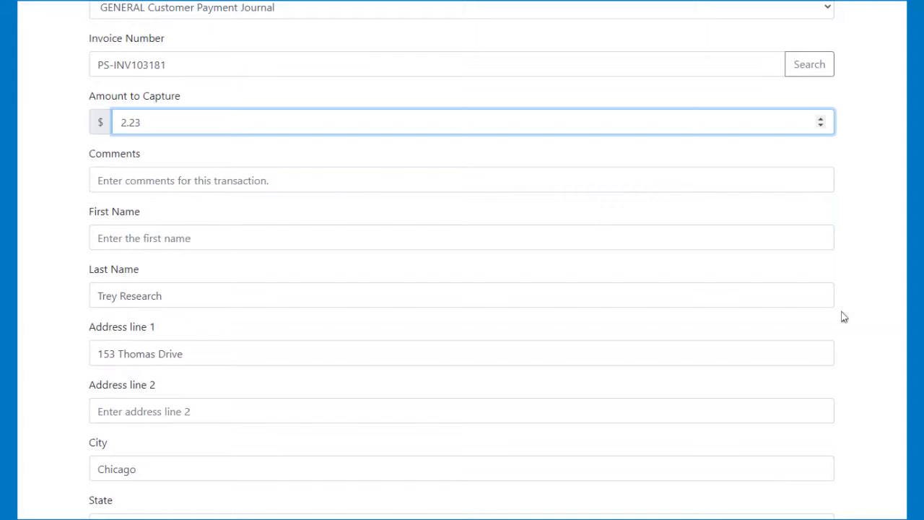
click(310, 181)
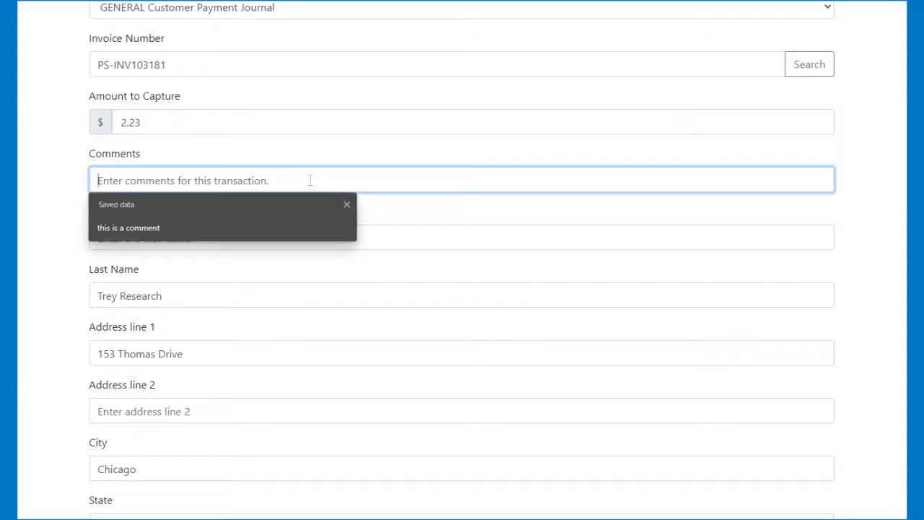
text(a comme)
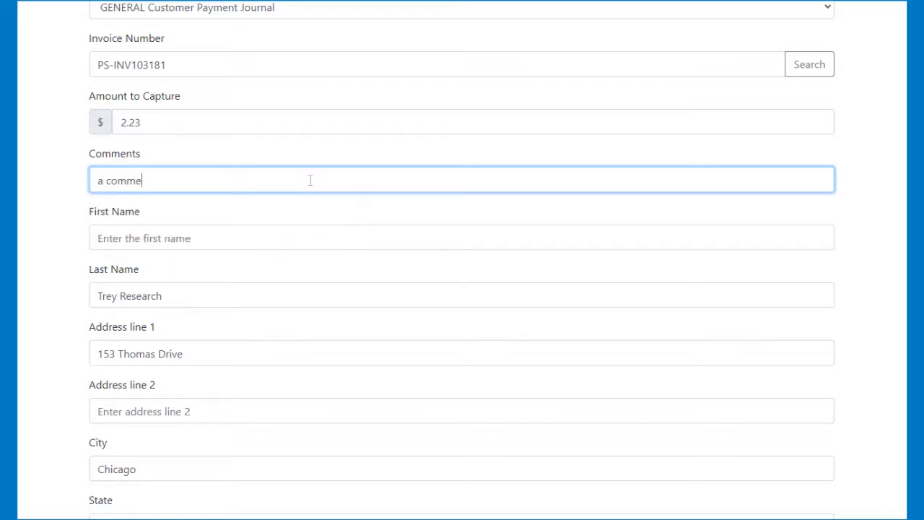
text(nt is here)
- Fill in the payer's first name and last name in the payment form
click(146, 240)
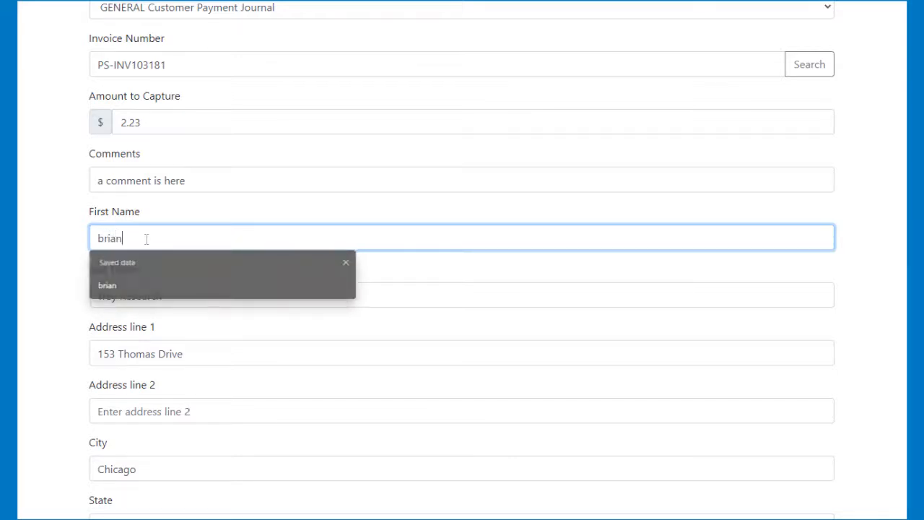
key(Tab)
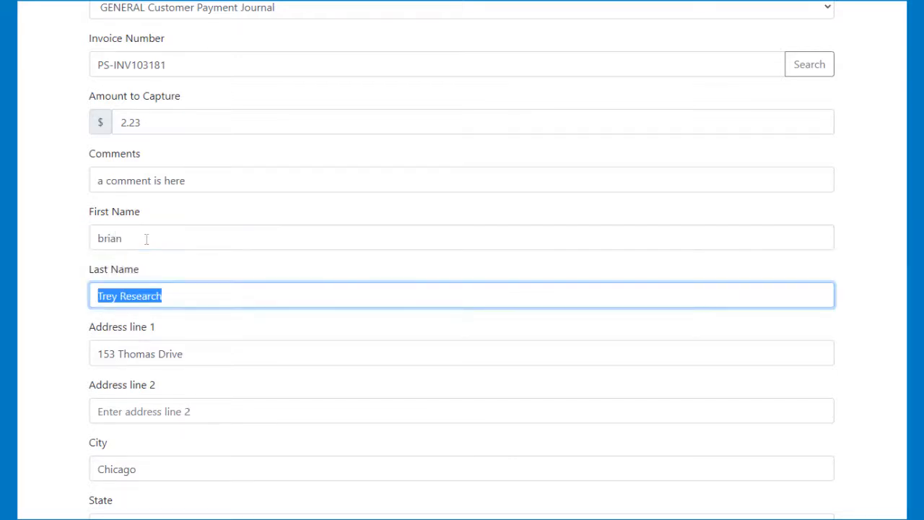
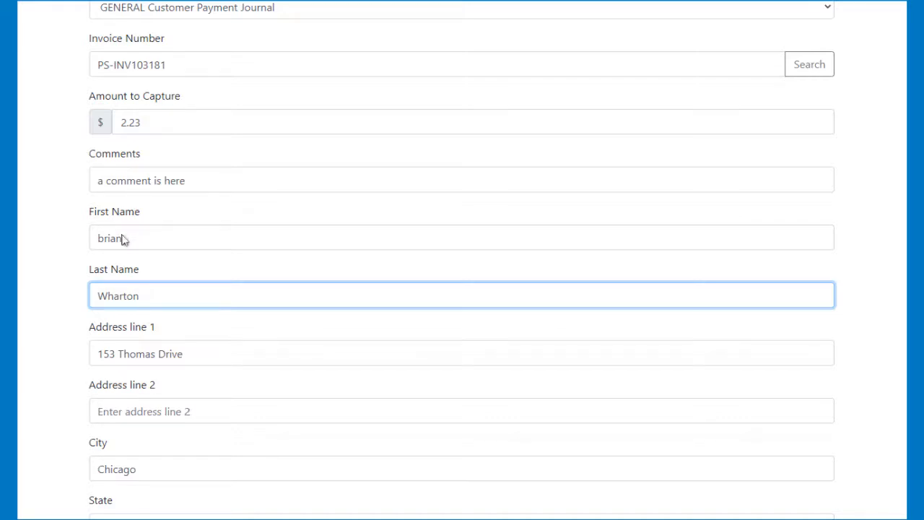
scroll(123, 236, down, 3)
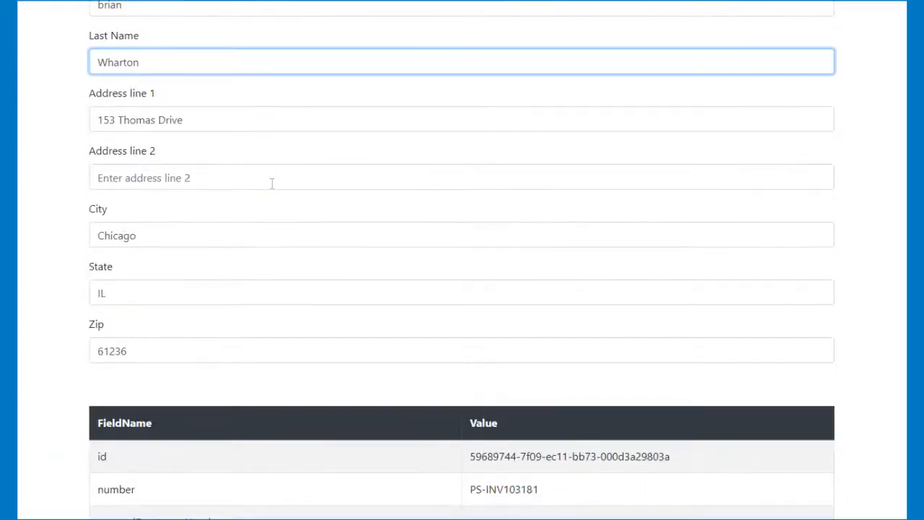
- Check the completed payment form fields and the invoice data table before submitting the card
scroll(123, 236, down, 8)
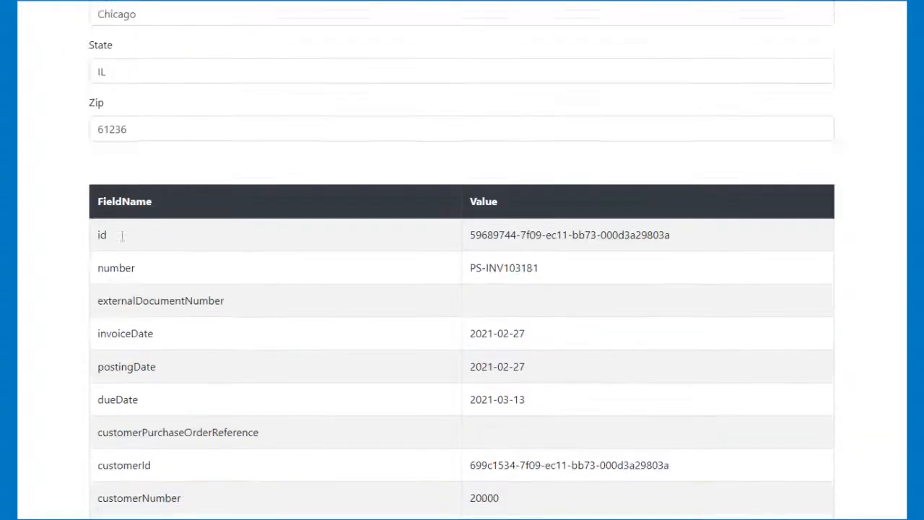
scroll(353, 205, down, 15)
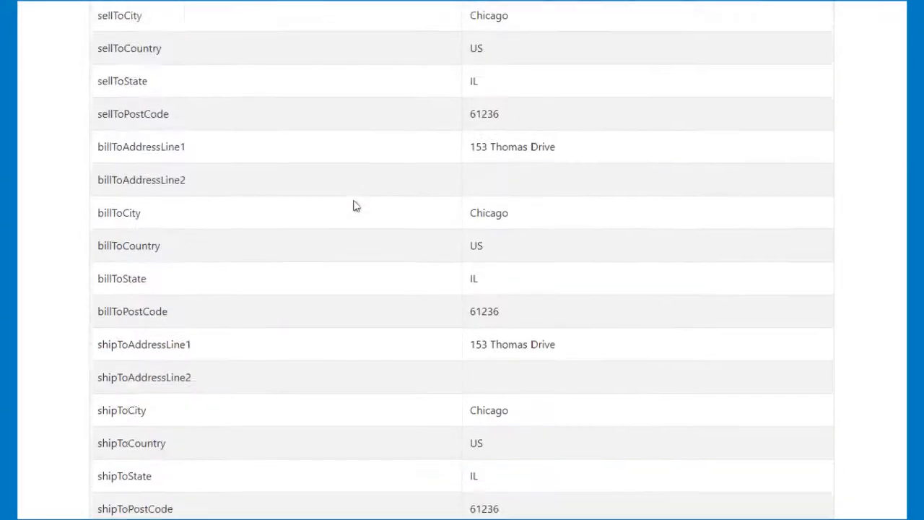
scroll(354, 205, up, 18)
scroll(354, 205, up, 15)
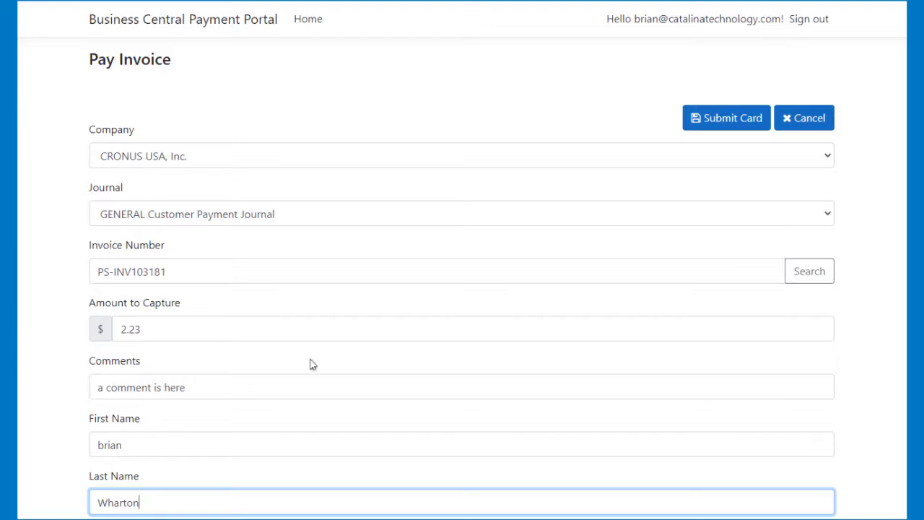
scroll(618, 197, down, 2)
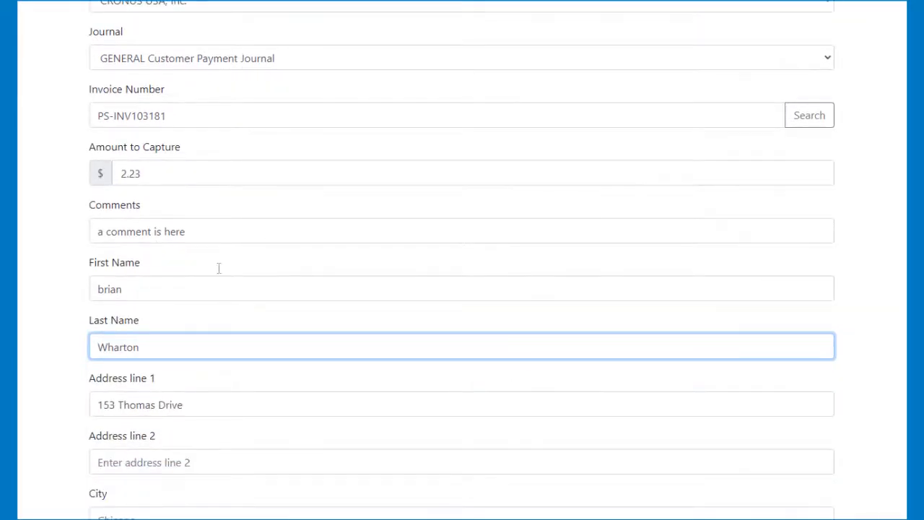
click(204, 229)
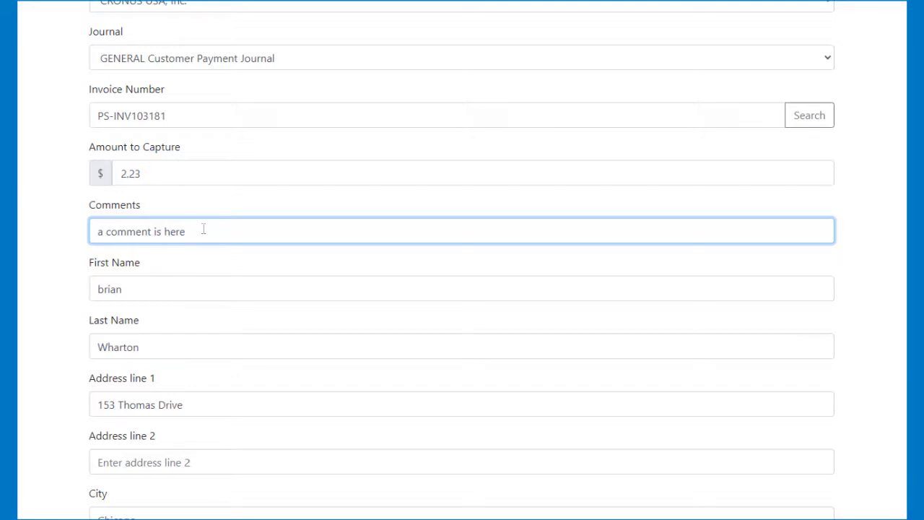
scroll(202, 229, up, 3)
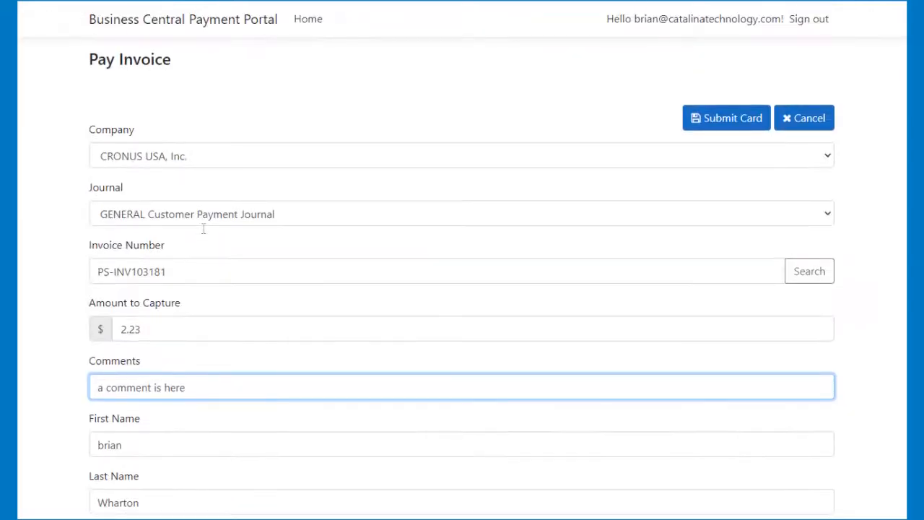
- Submit the card payment, entering the card number, CVV and expiration date in the card information dialog
click(729, 118)
click(404, 129)
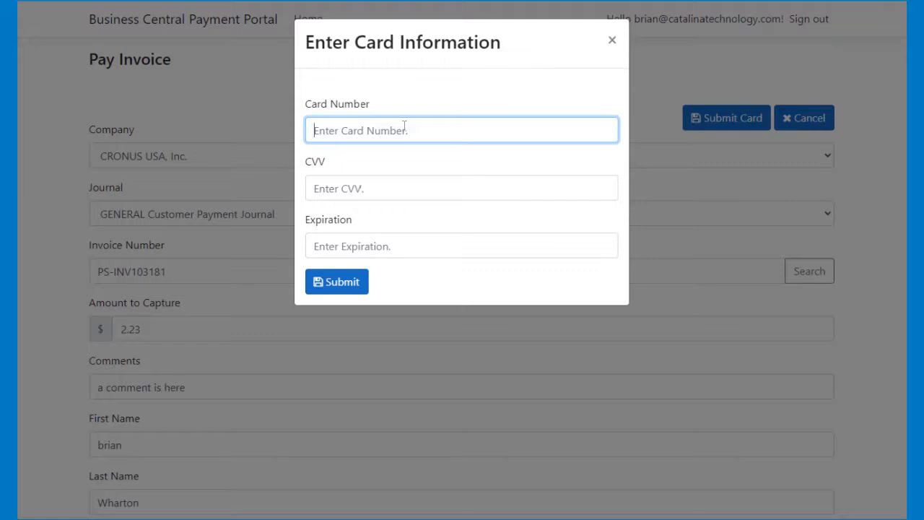
text(4111111111111111)
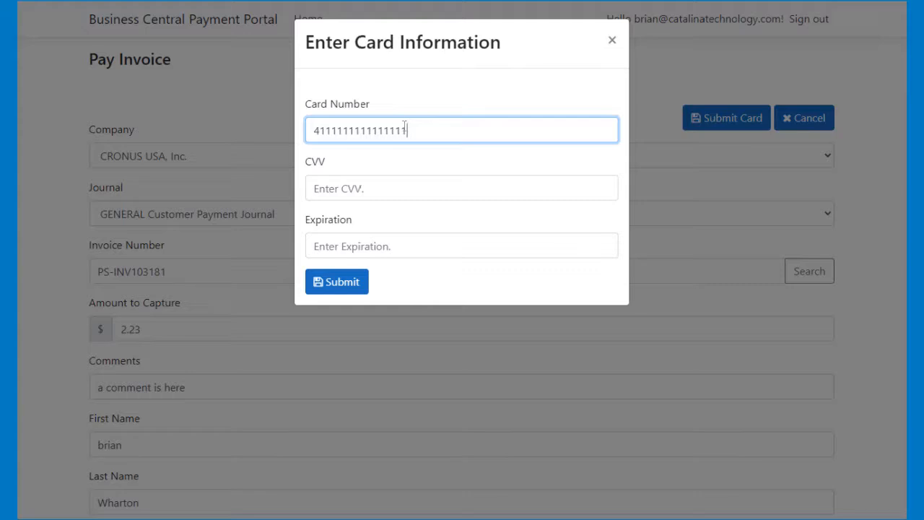
key(Tab)
text(1234)
key(Tab)
text(10/)
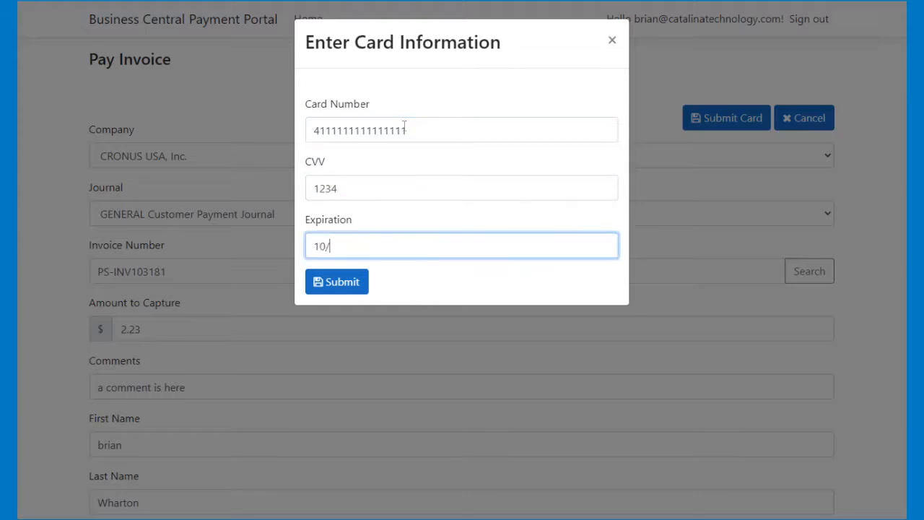
text(23)
key(BackSpace)
text(2)
click(344, 288)
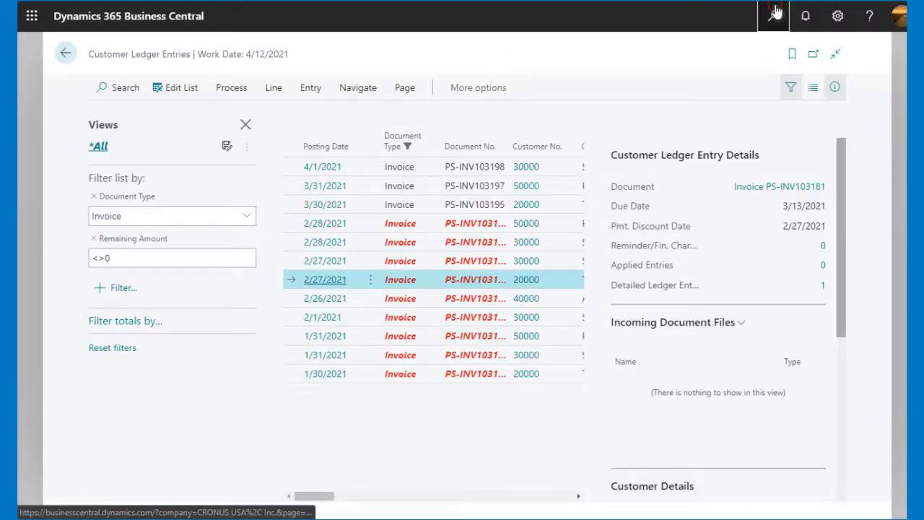
- Search for cash receipt journals and open the Cash Receipt Journals page in Business Central
click(771, 16)
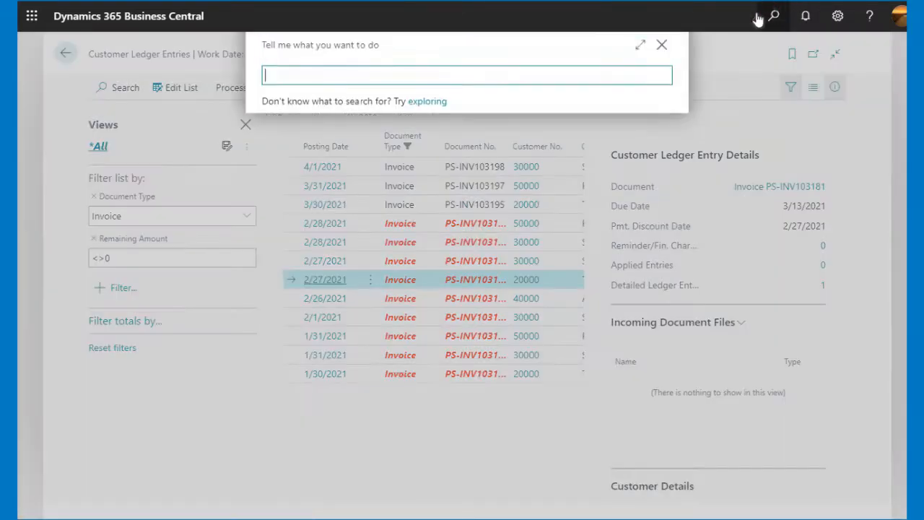
text(ca)
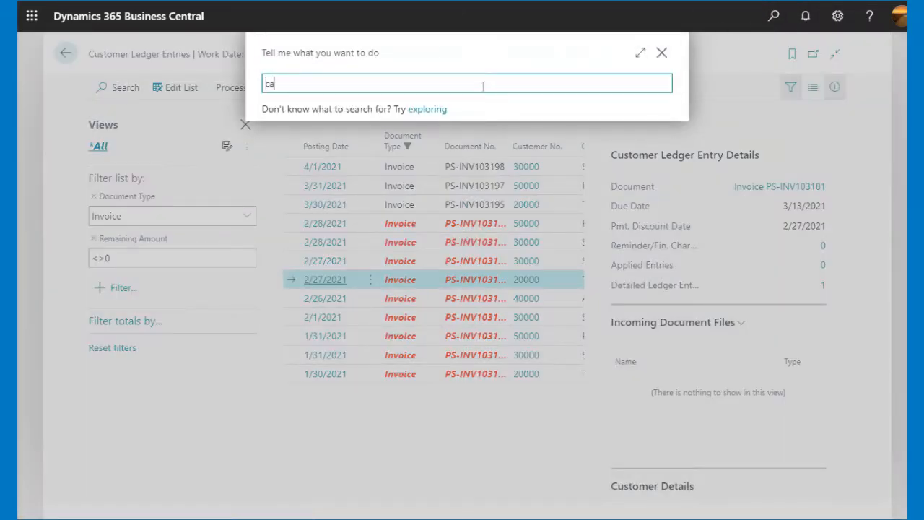
text(sh receipt journals)
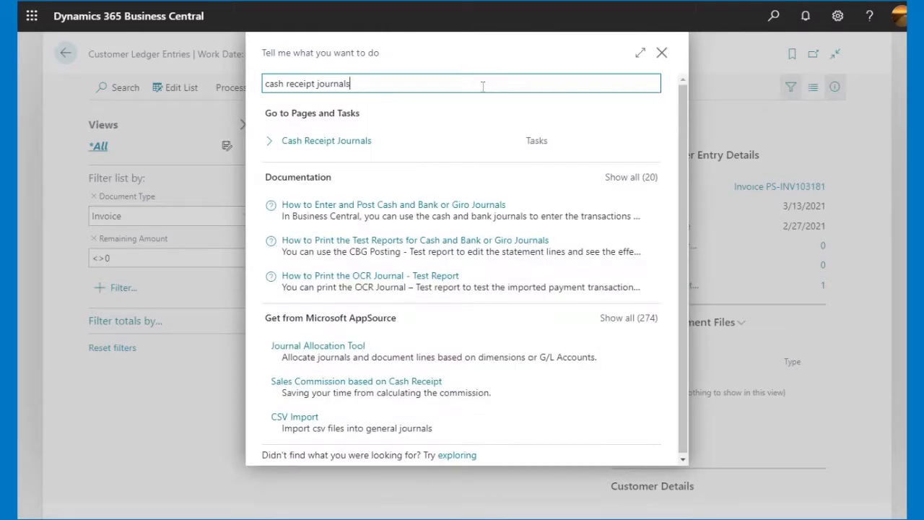
click(340, 150)
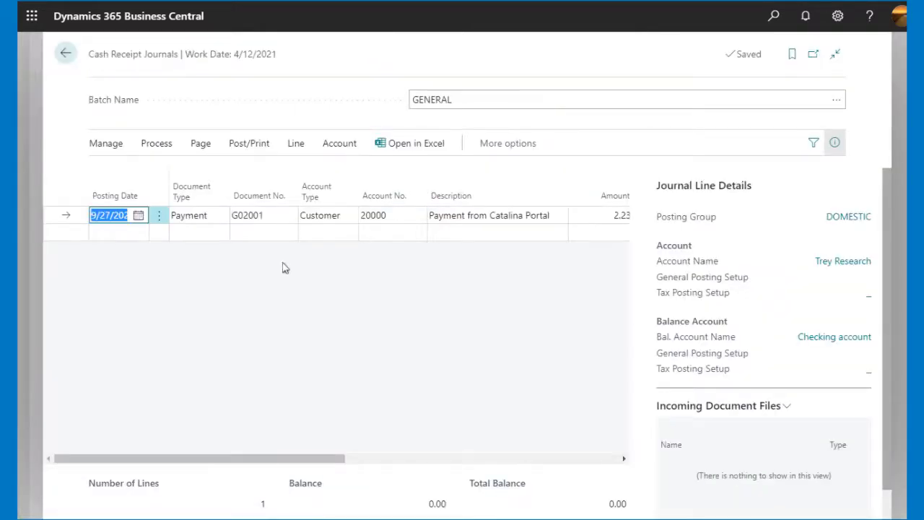
- Examine all columns of the portal payment line in the GENERAL cash receipt journal batch
drag(297, 460, 307, 460)
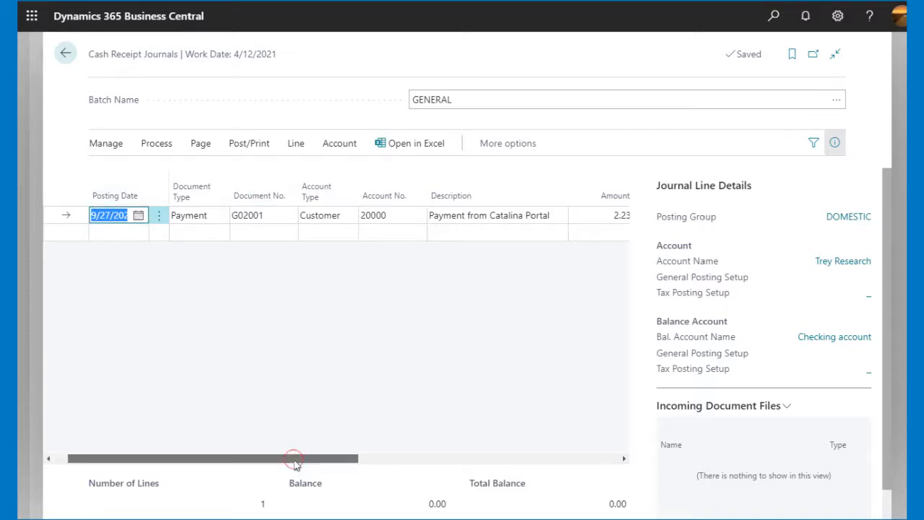
drag(295, 462, 412, 462)
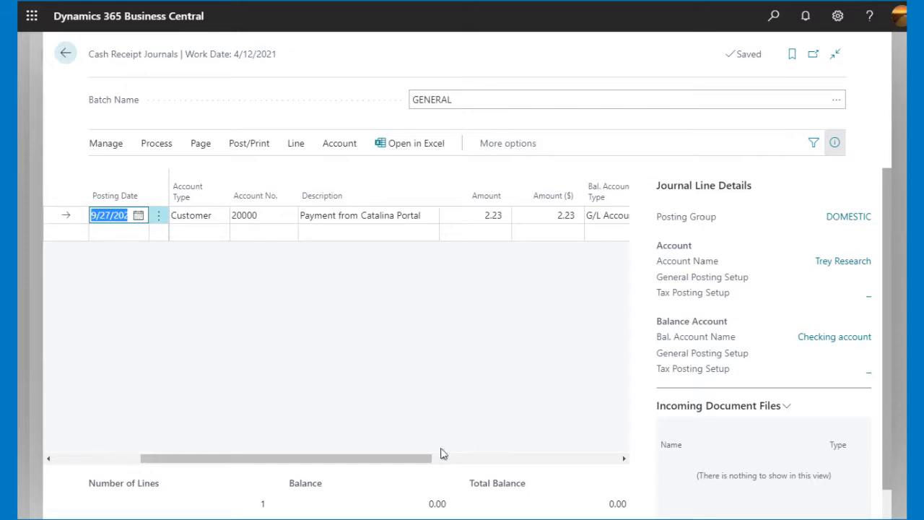
drag(410, 465, 578, 462)
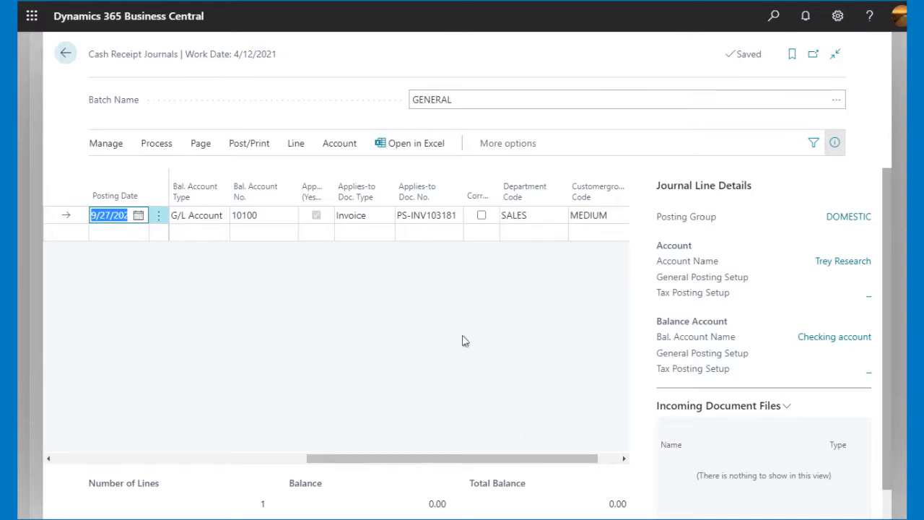
drag(493, 466, 189, 470)
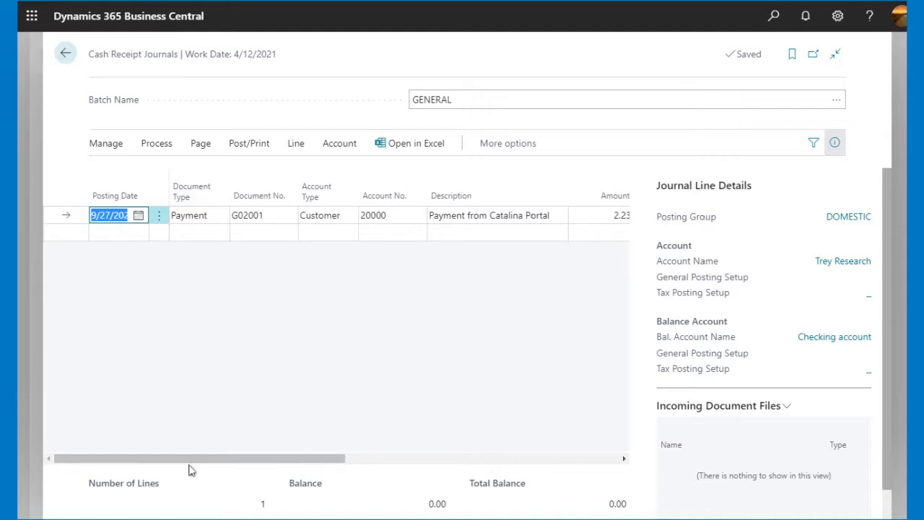